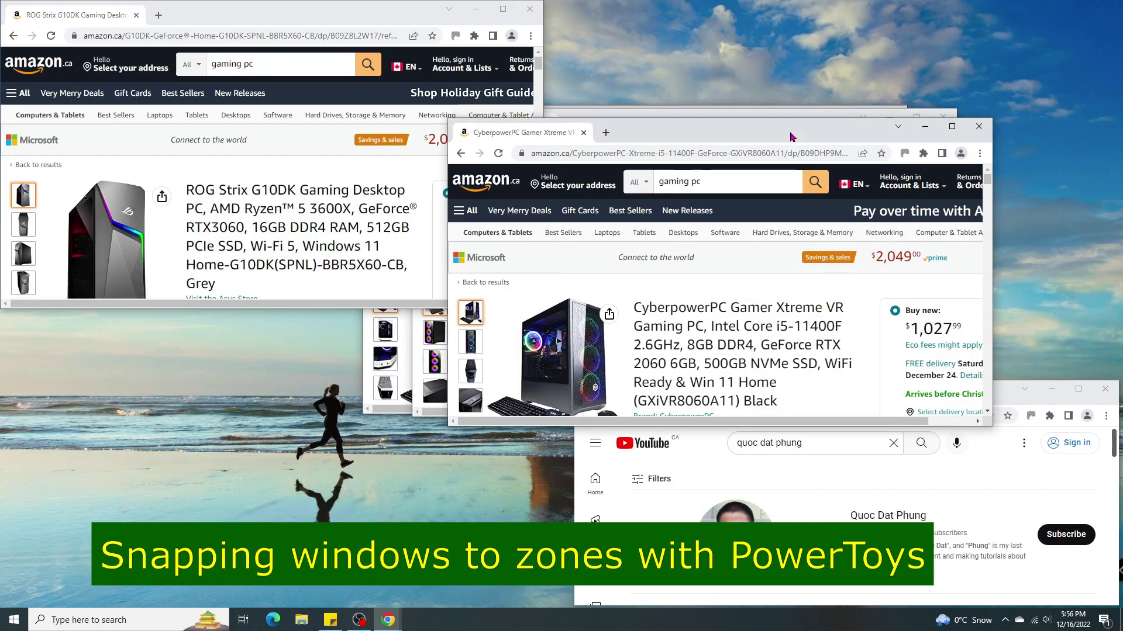
Drag the Cyberpower window toward the top-right zone and another Amazon window toward the bottom-left
left_click_drag(790, 130, 818, 88)
left_click_drag(690, 146, 339, 326)
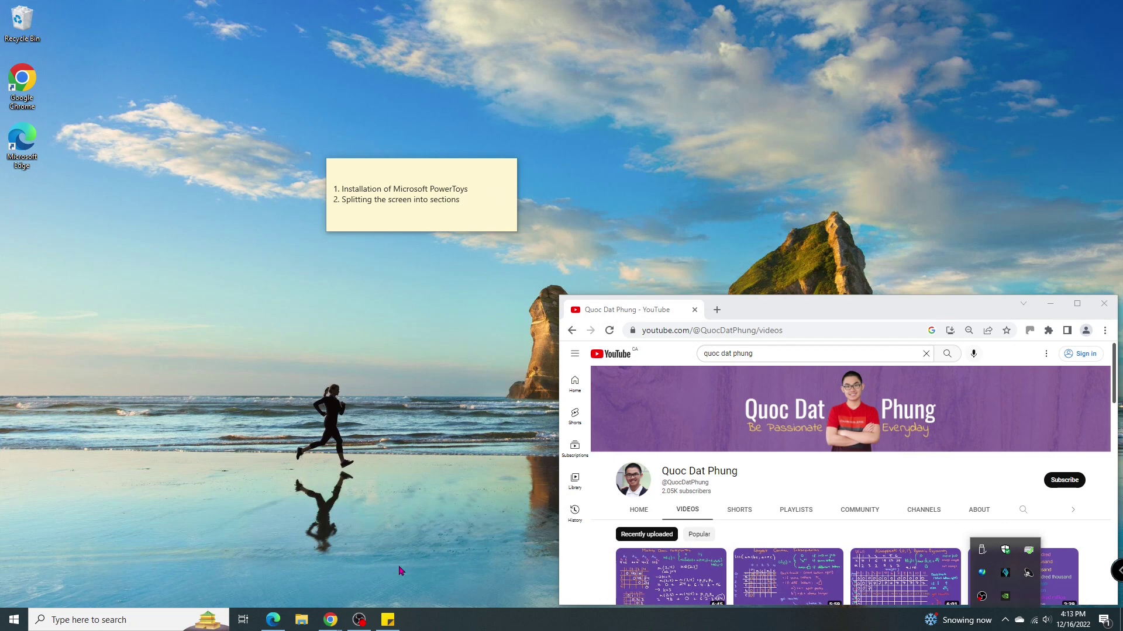
Restore the Install PowerToys page and scroll to the GitHub and Microsoft Store install sections
mouse_move(329, 619)
left_click(416, 565)
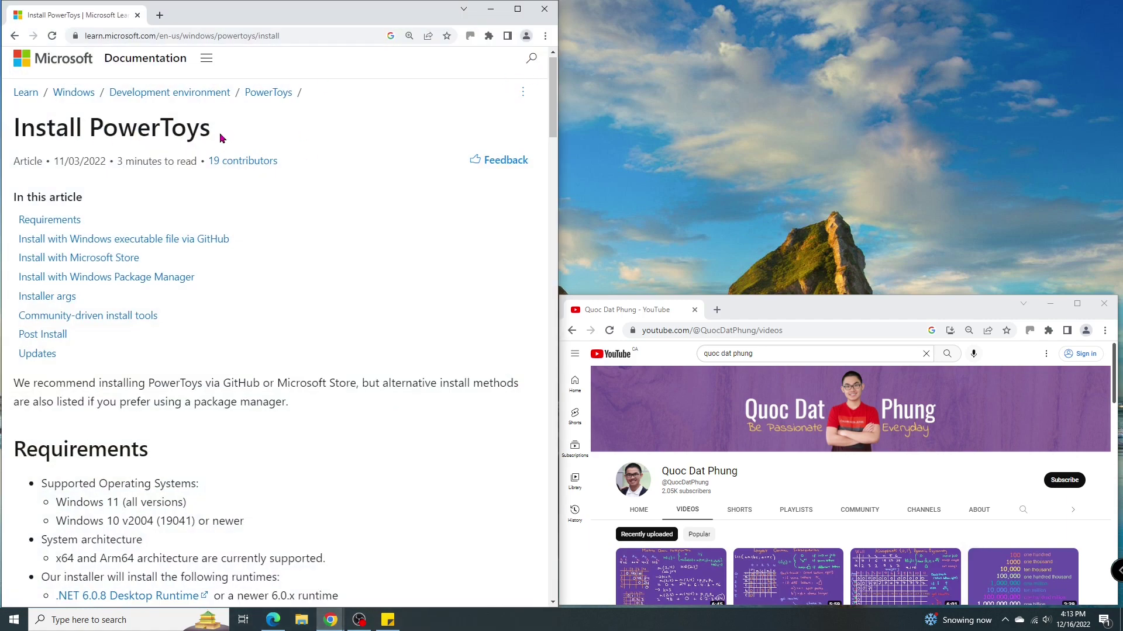
left_click_drag(554, 119, 518, 221)
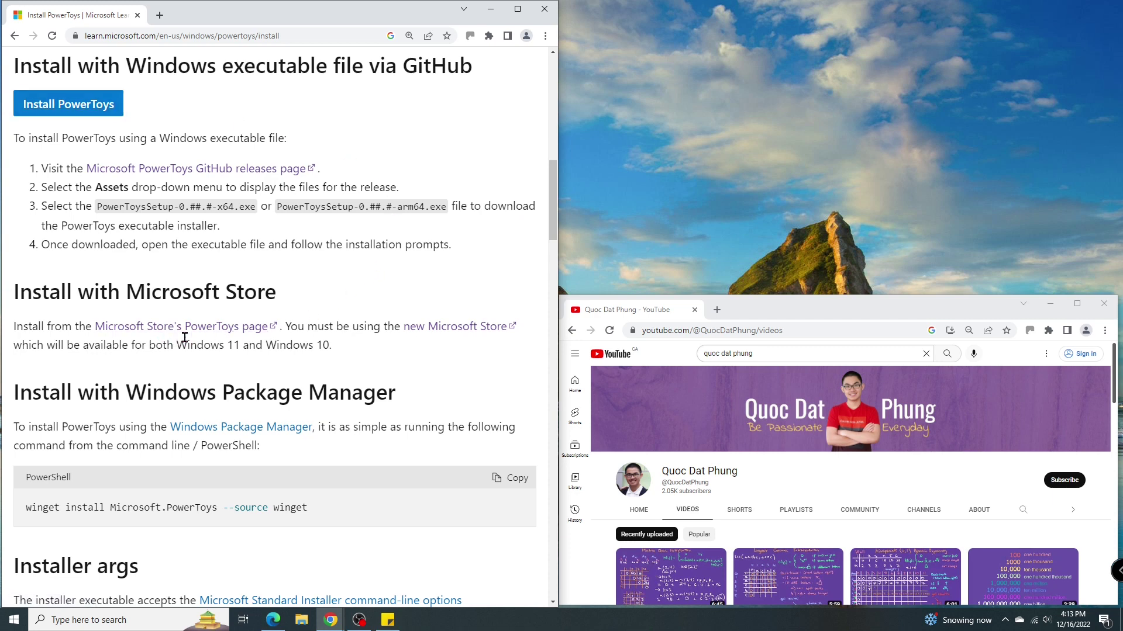
Search Microsoft Store for 'powertoys' and install Microsoft PowerToys
left_click(13, 620)
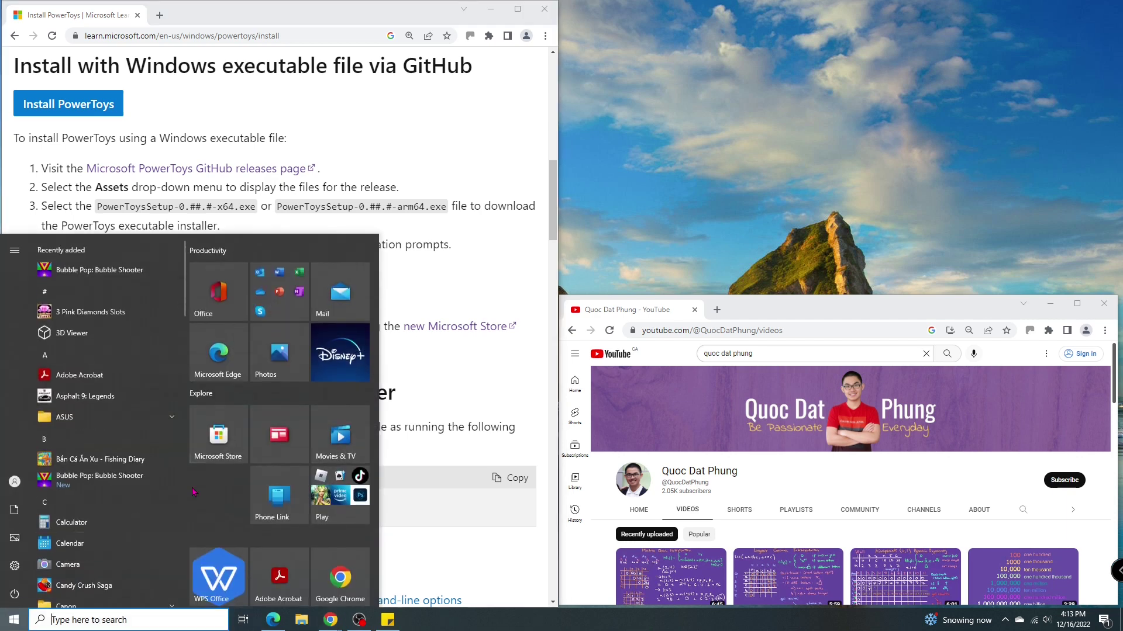
left_click(216, 437)
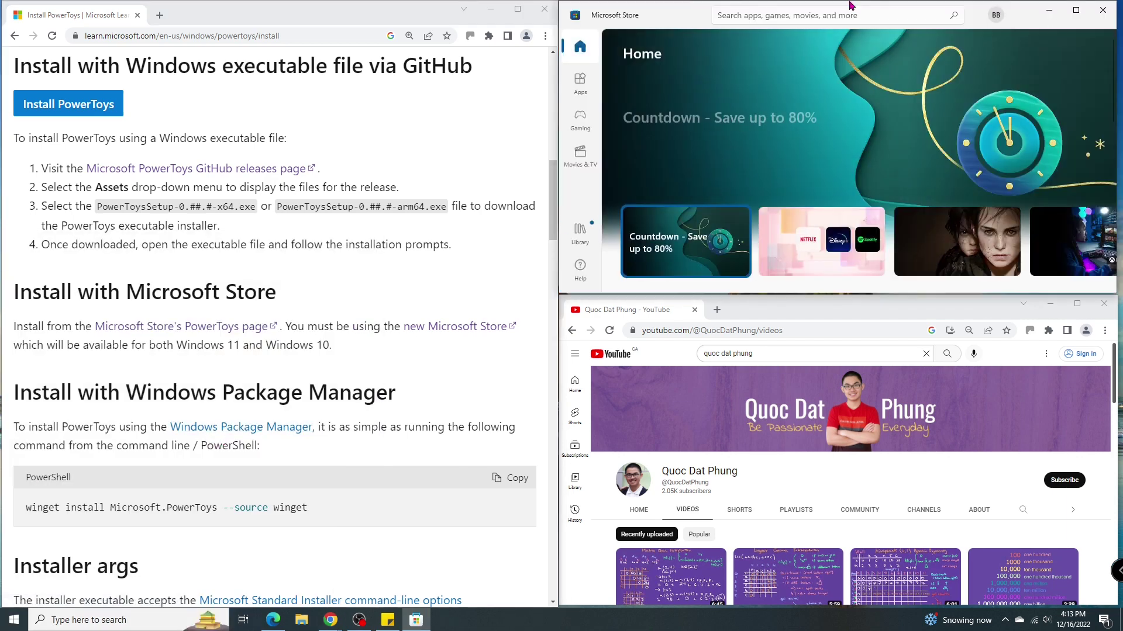
left_click(846, 12)
type("powertoys")
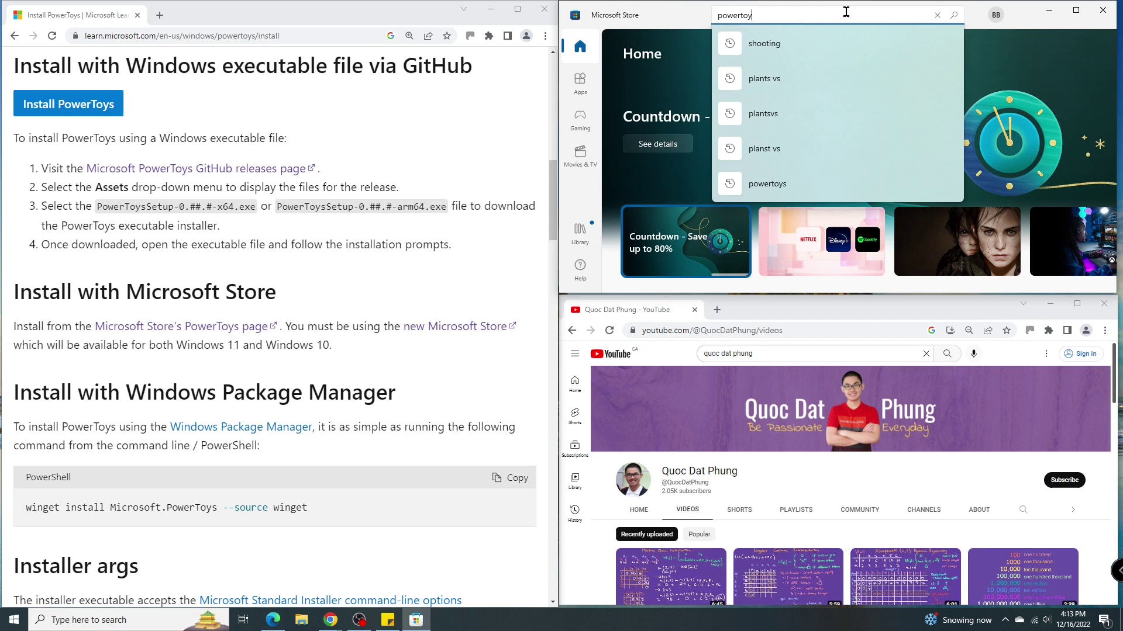
key("Return")
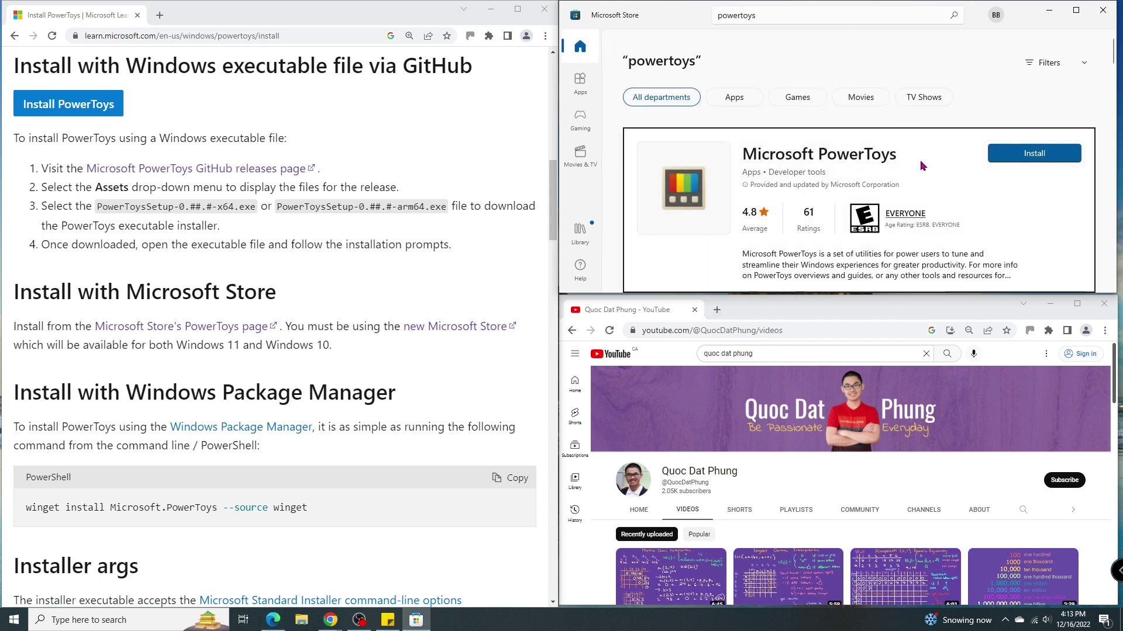
left_click(1037, 162)
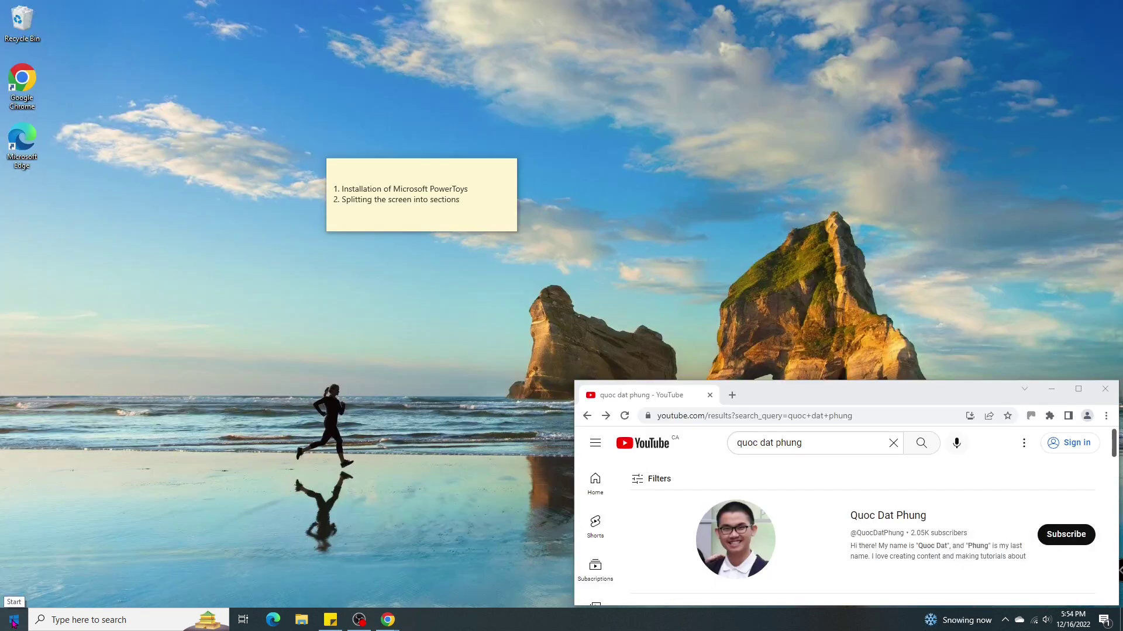
left_click(14, 620)
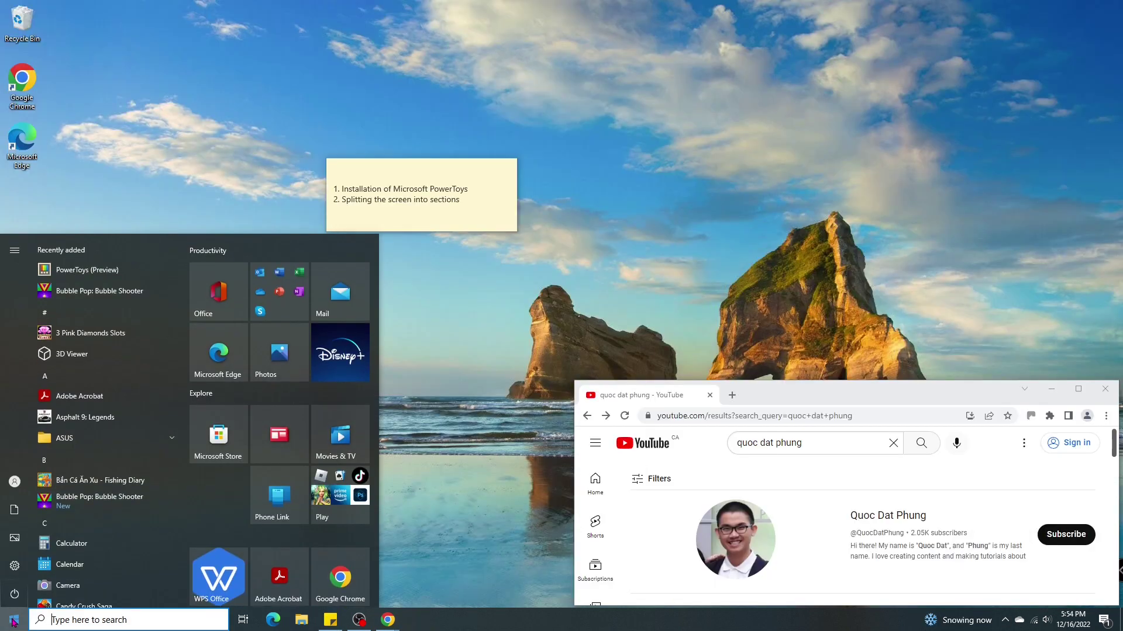
Launch PowerToys (Preview) and scroll through the FancyZones settings page
left_click(132, 267)
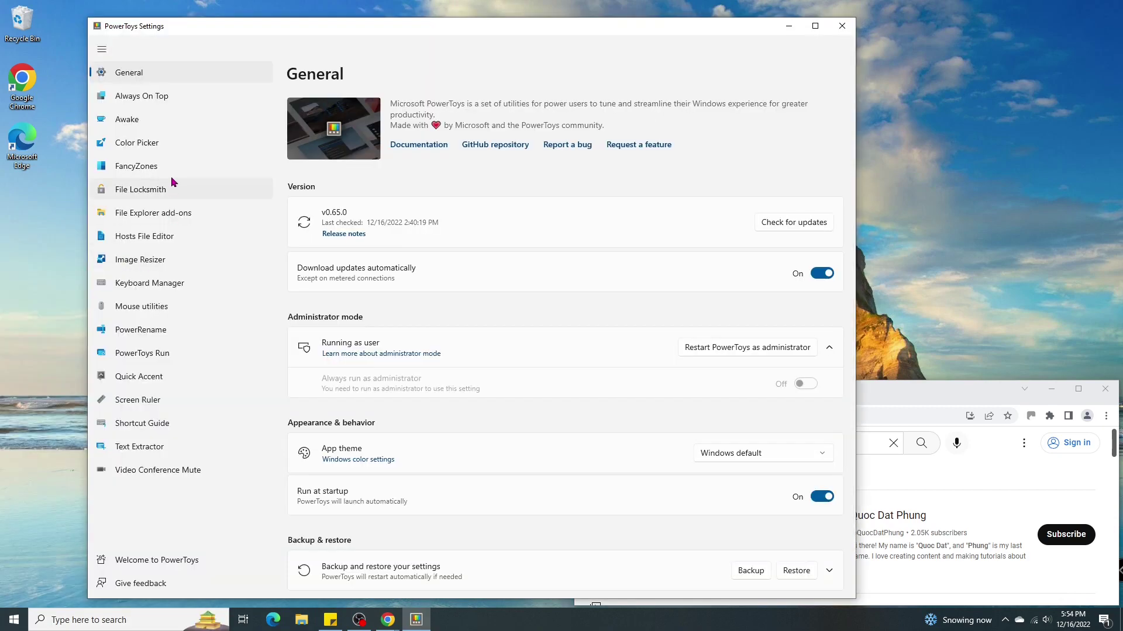
left_click(169, 169)
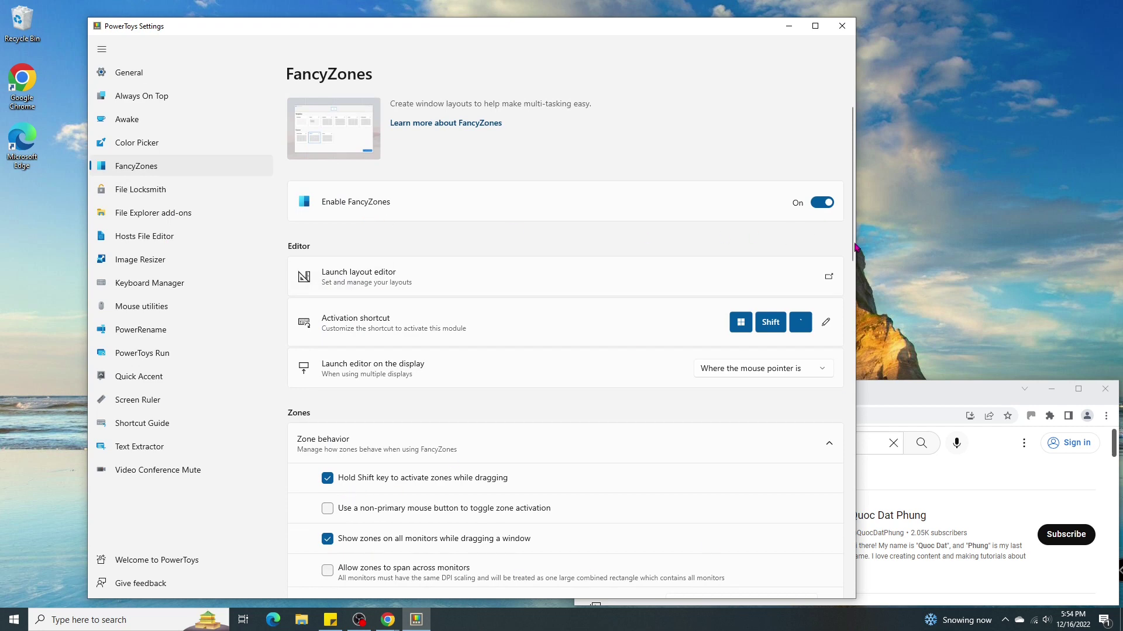
left_click_drag(854, 249, 844, 321)
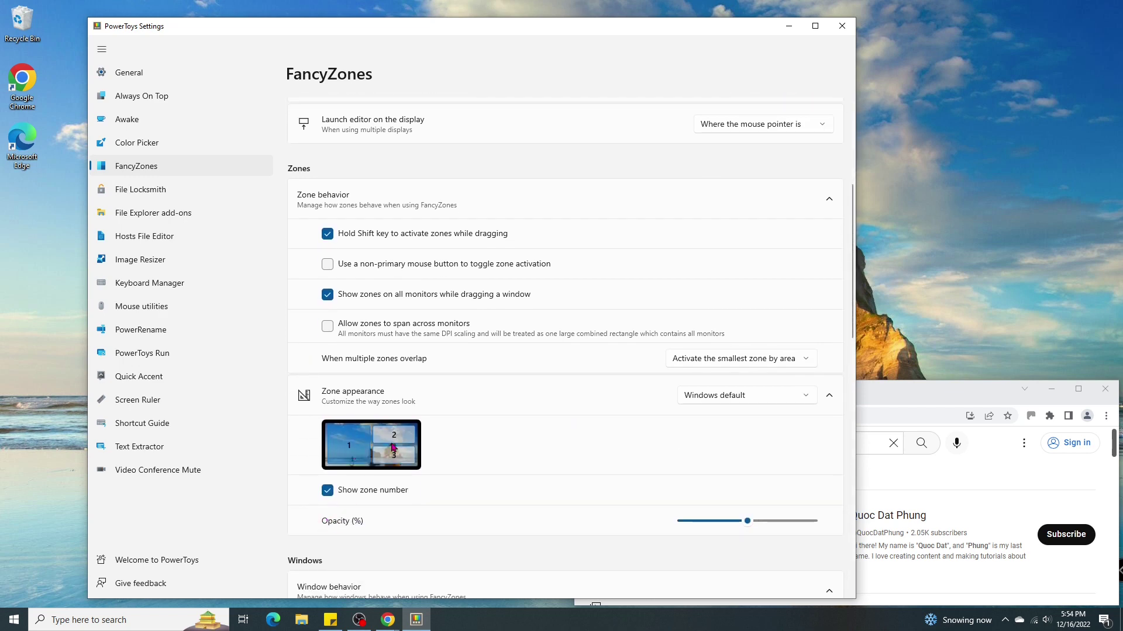
scroll(855, 278, "up", 5)
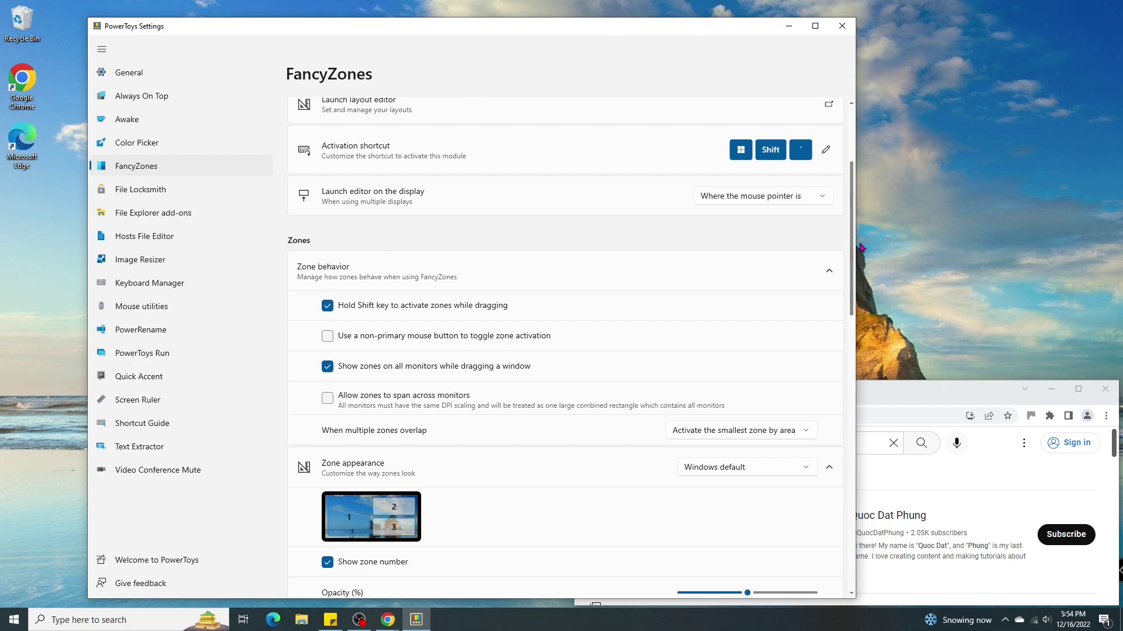
Create a new Grid layout named '4 zones' in the FancyZones layout editor
left_click(423, 277)
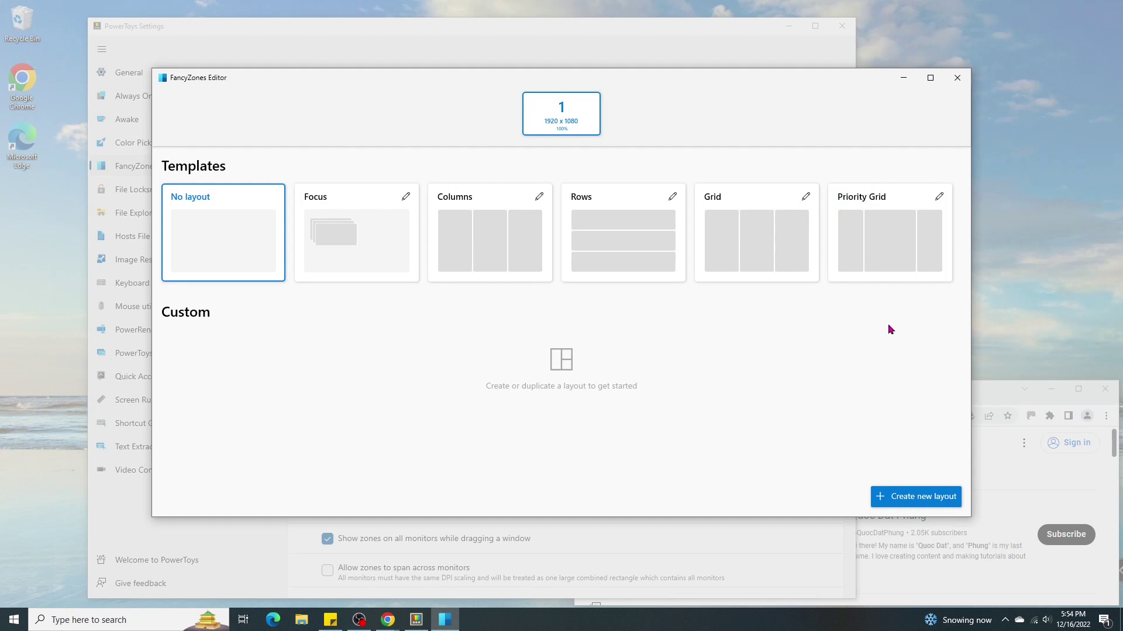
left_click(917, 494)
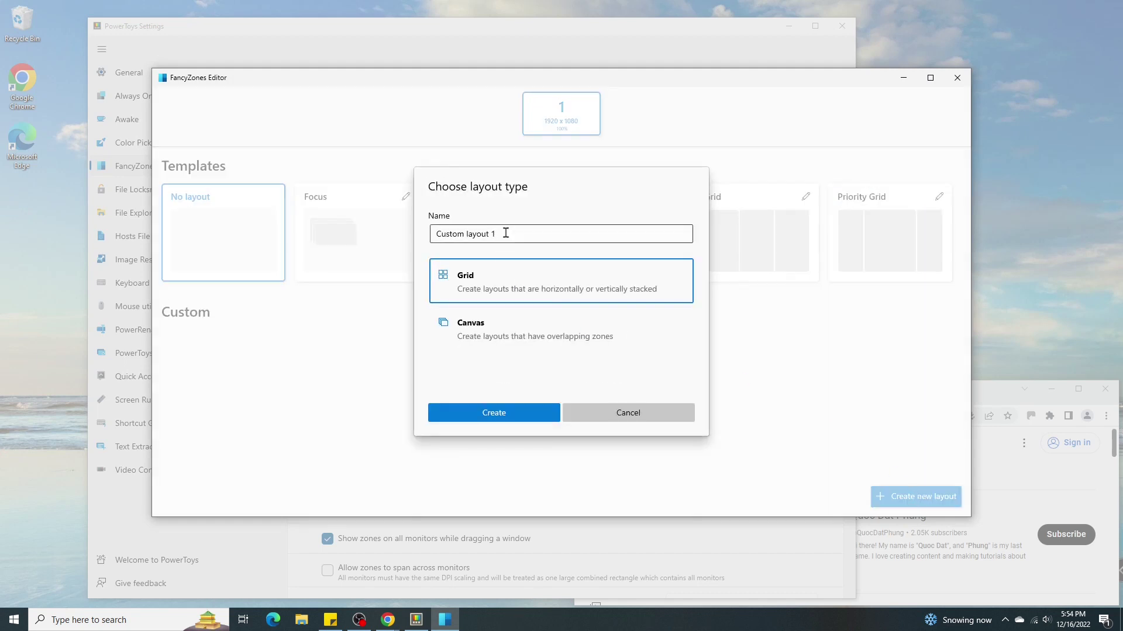
type("4 ")
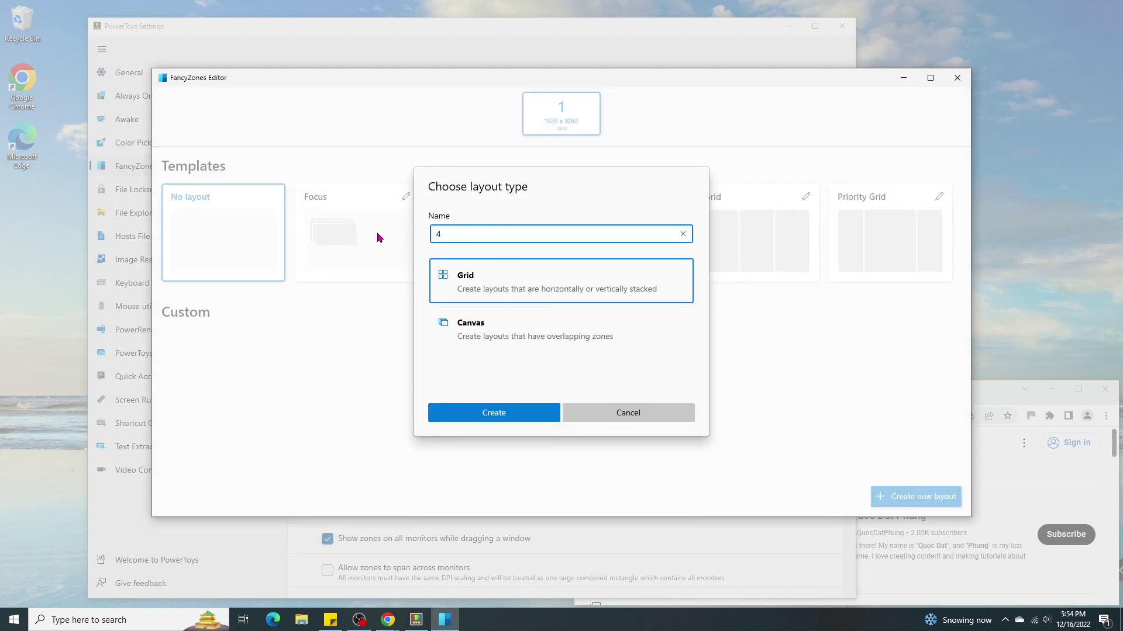
type("zones")
left_click(459, 413)
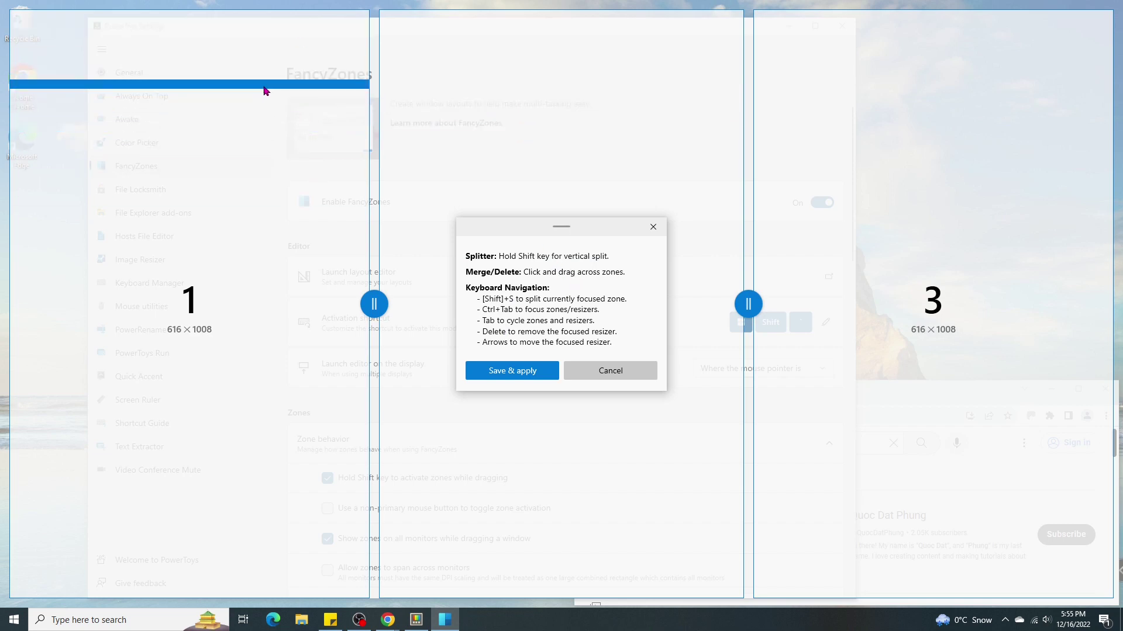
Merge zones 1 and 2, then narrow the merged left zone to about half the screen
left_click_drag(287, 89, 440, 88)
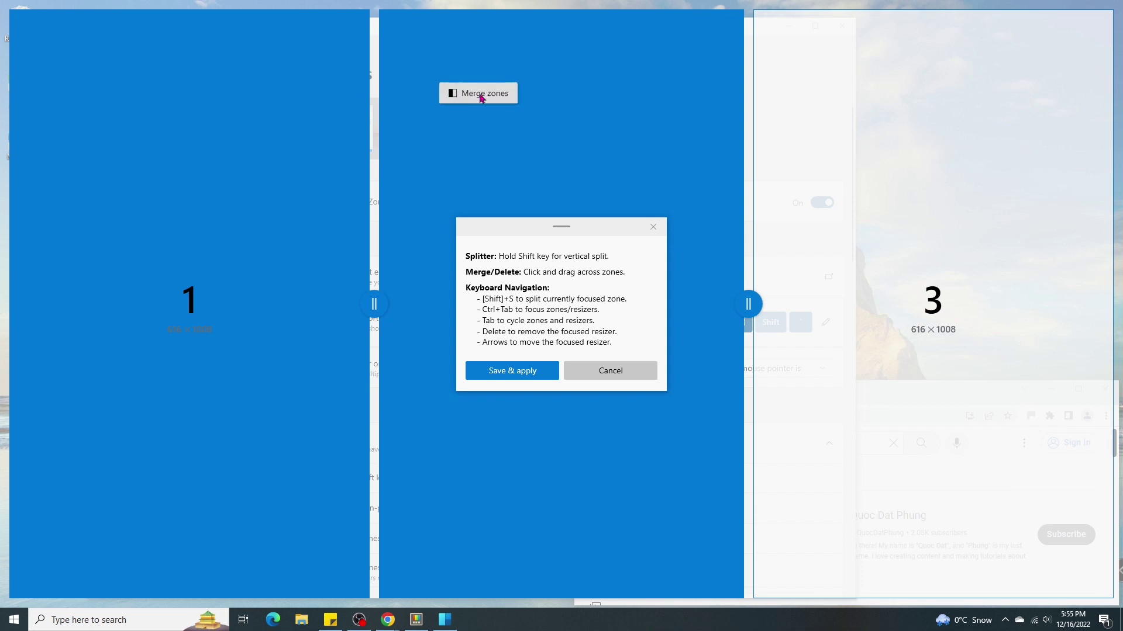
left_click(501, 103)
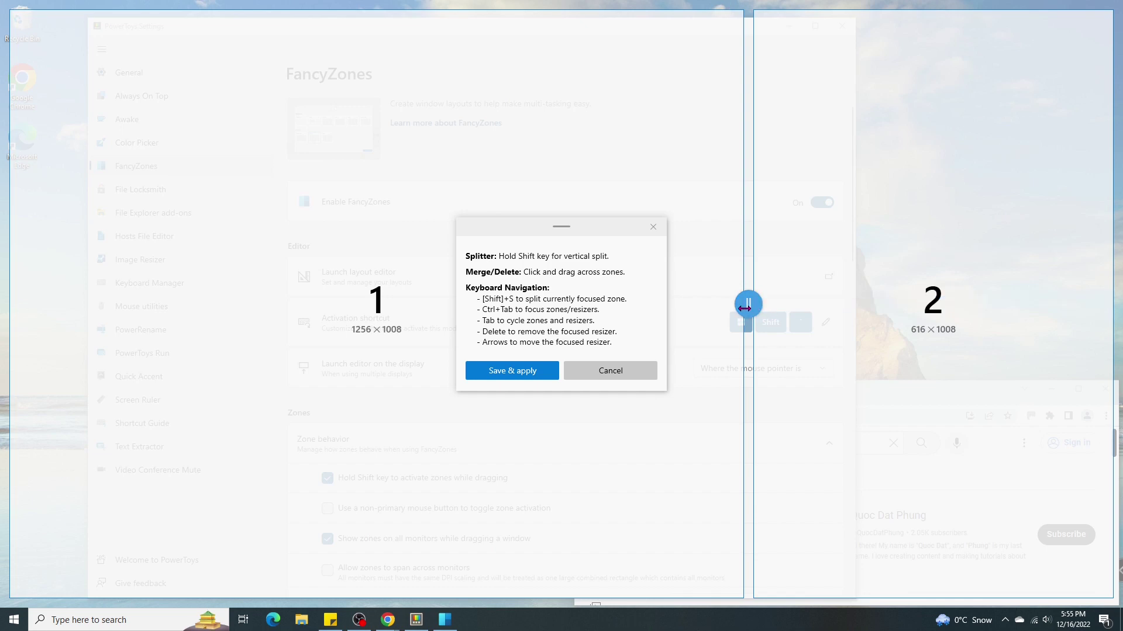
left_click_drag(749, 306, 550, 295)
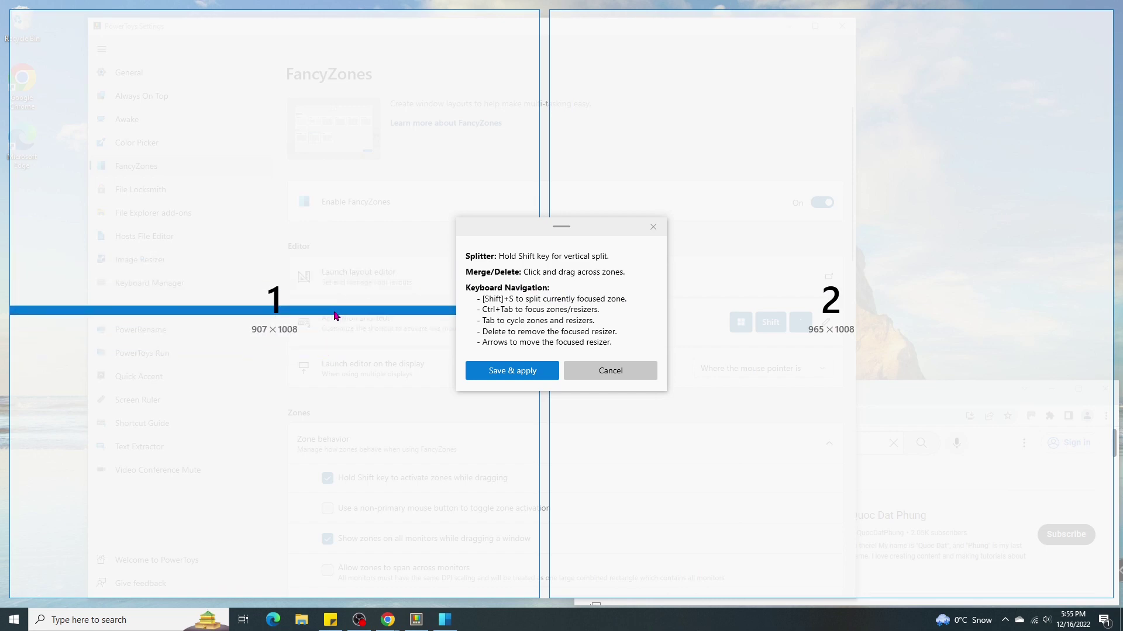
Split the left and right zones into top and bottom halves and save the layout
left_click(340, 314)
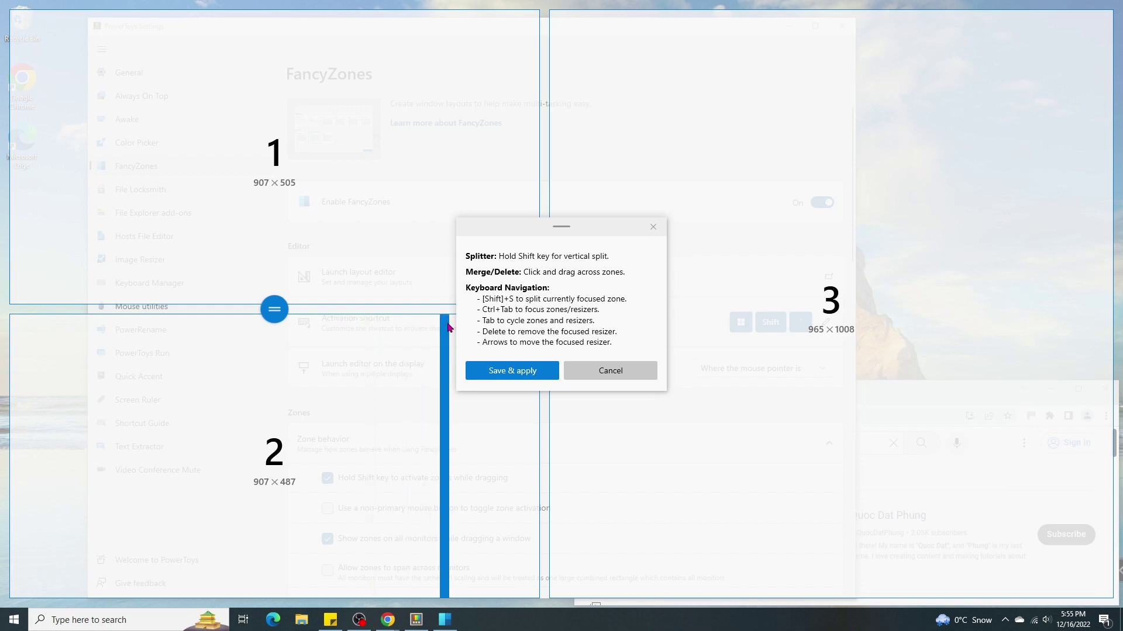
left_click(915, 313)
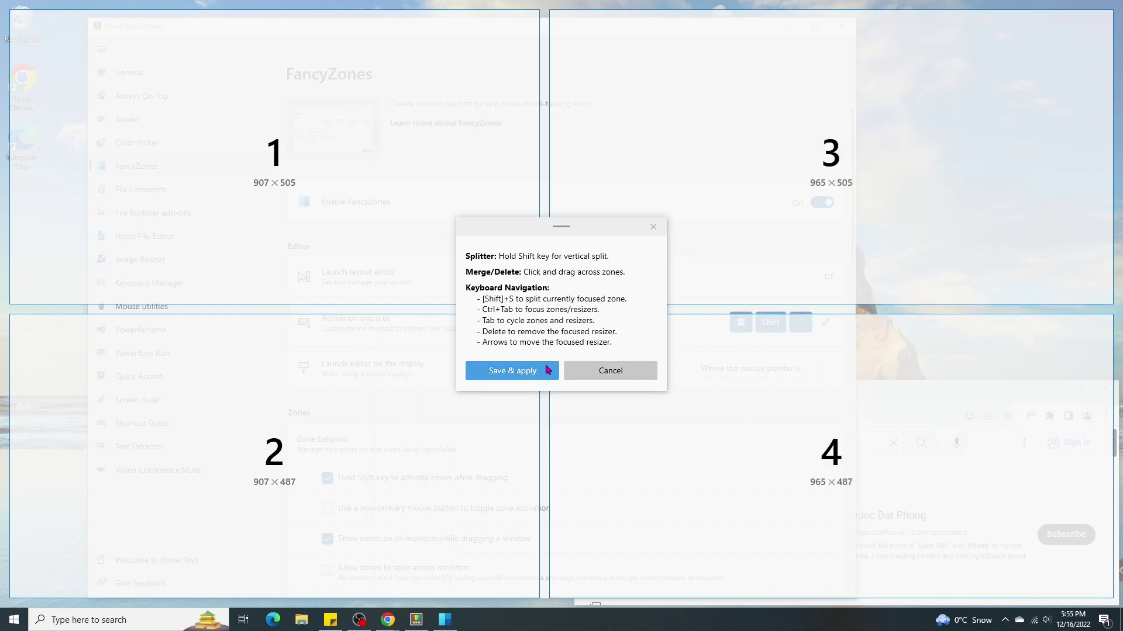
left_click(538, 372)
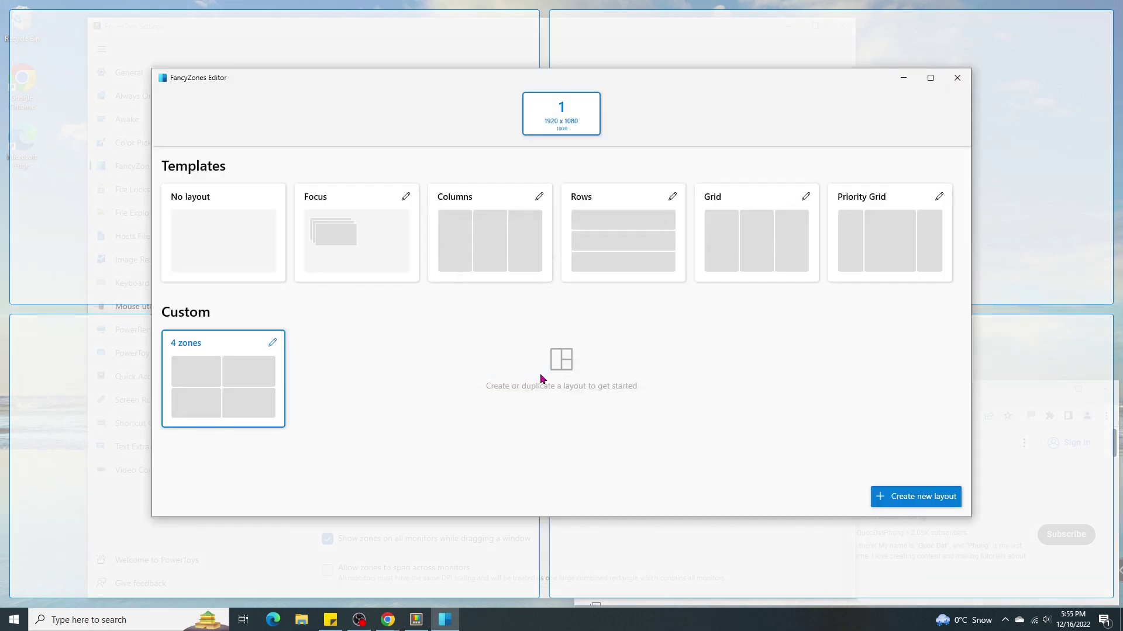
Switch off Space around zones for the '4 zones' layout and save it
left_click(273, 343)
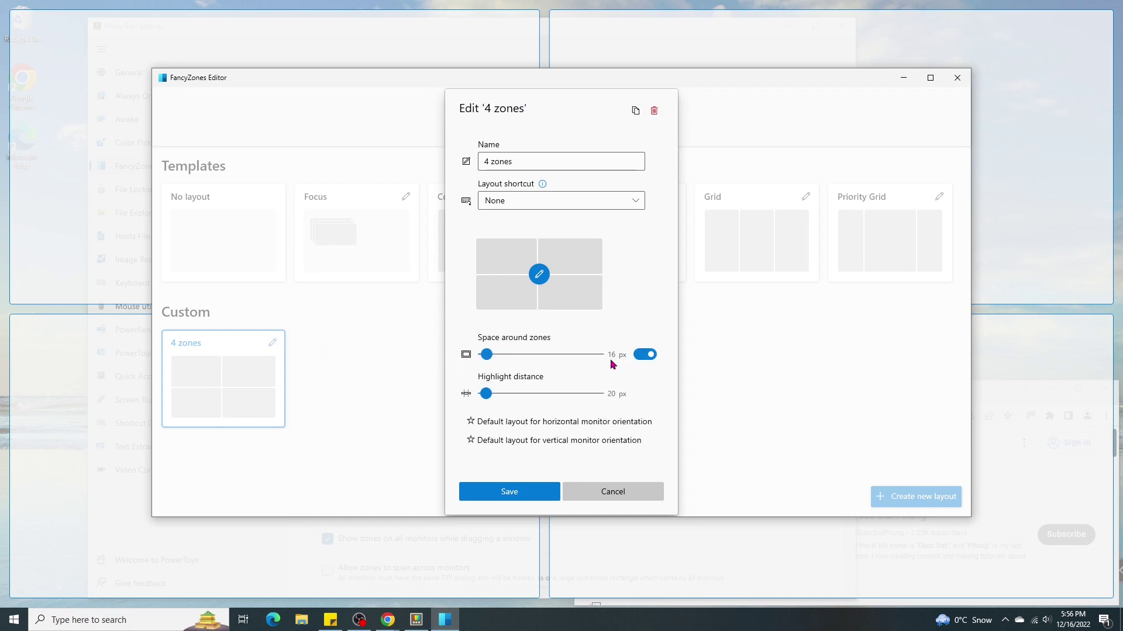
left_click(640, 359)
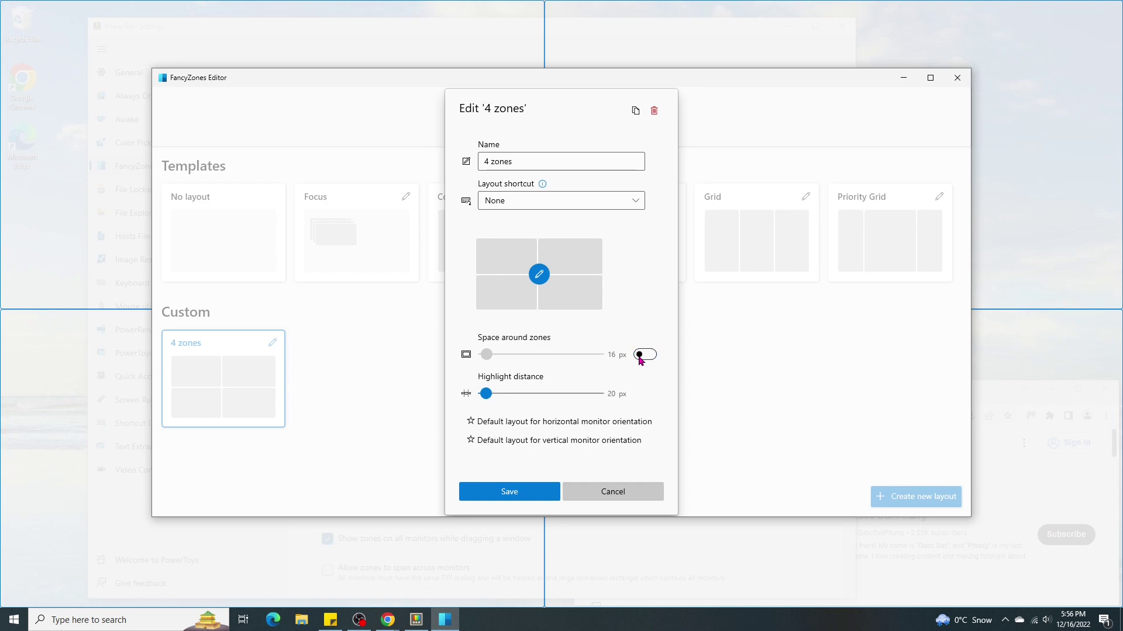
left_click(509, 492)
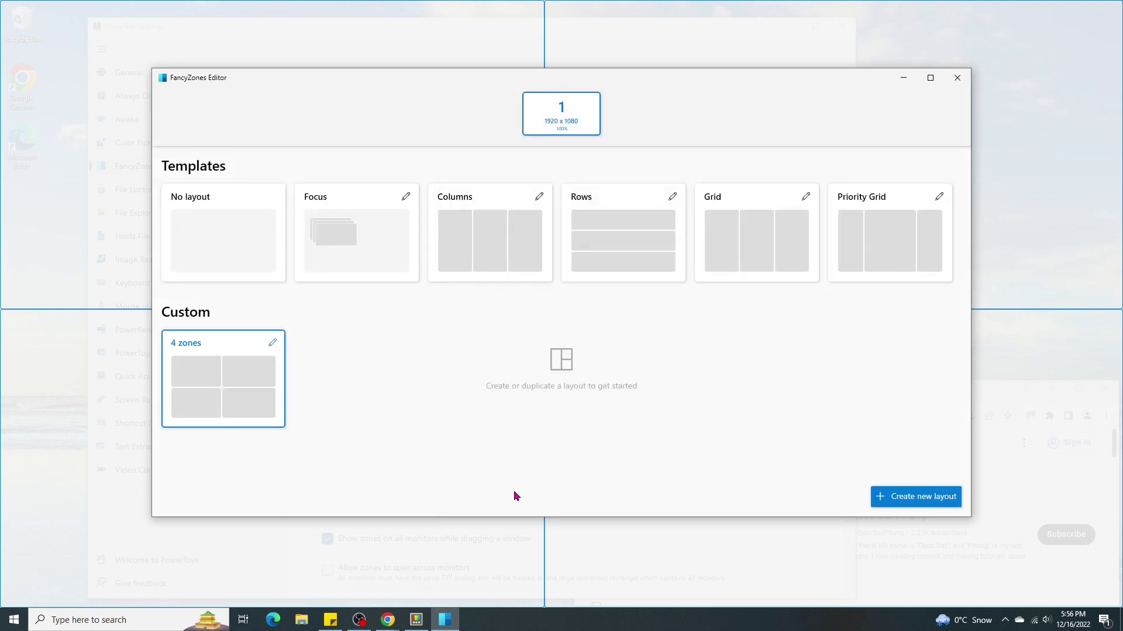
Close PowerToys, then bring the ROG Strix, HAJAAN and CYBERPOWERPC Amazon windows forward
left_click(964, 83)
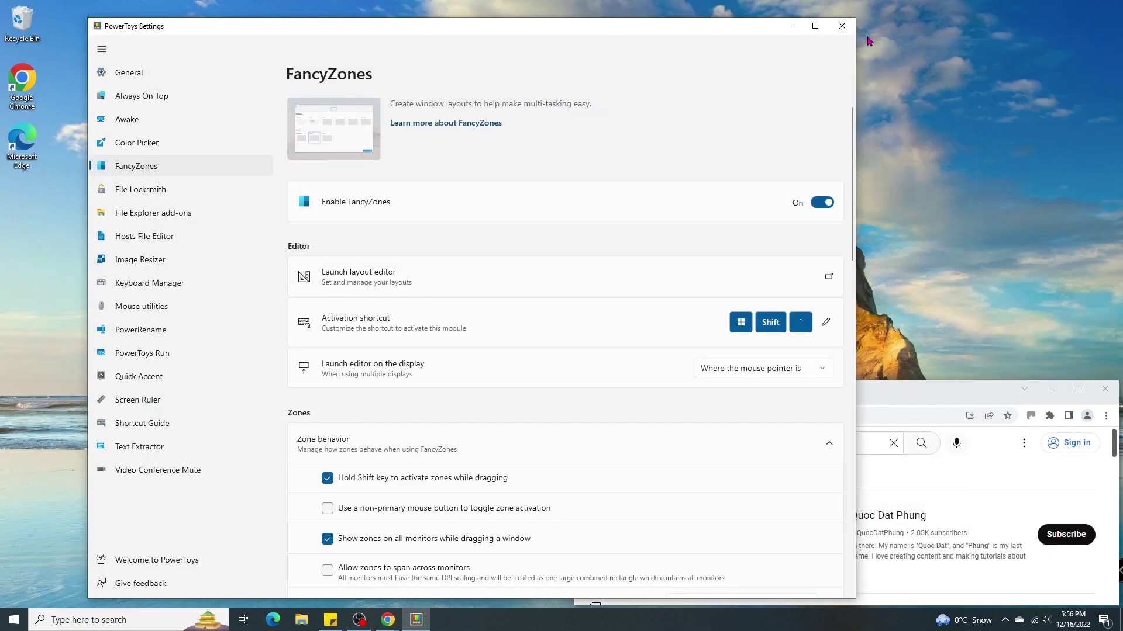
left_click(840, 29)
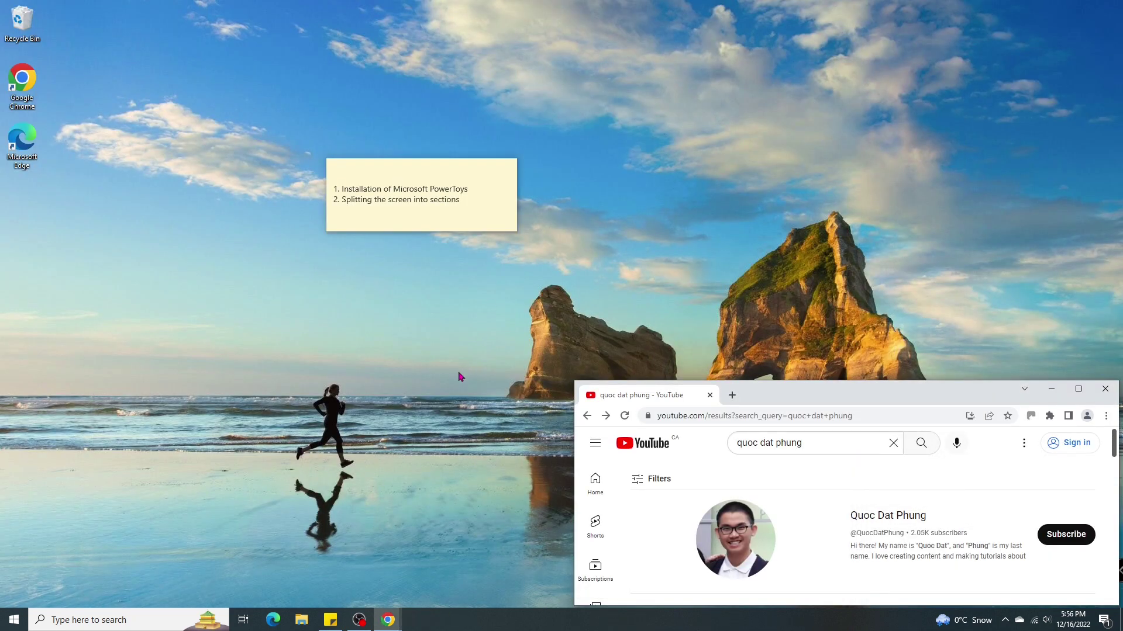
mouse_move(388, 621)
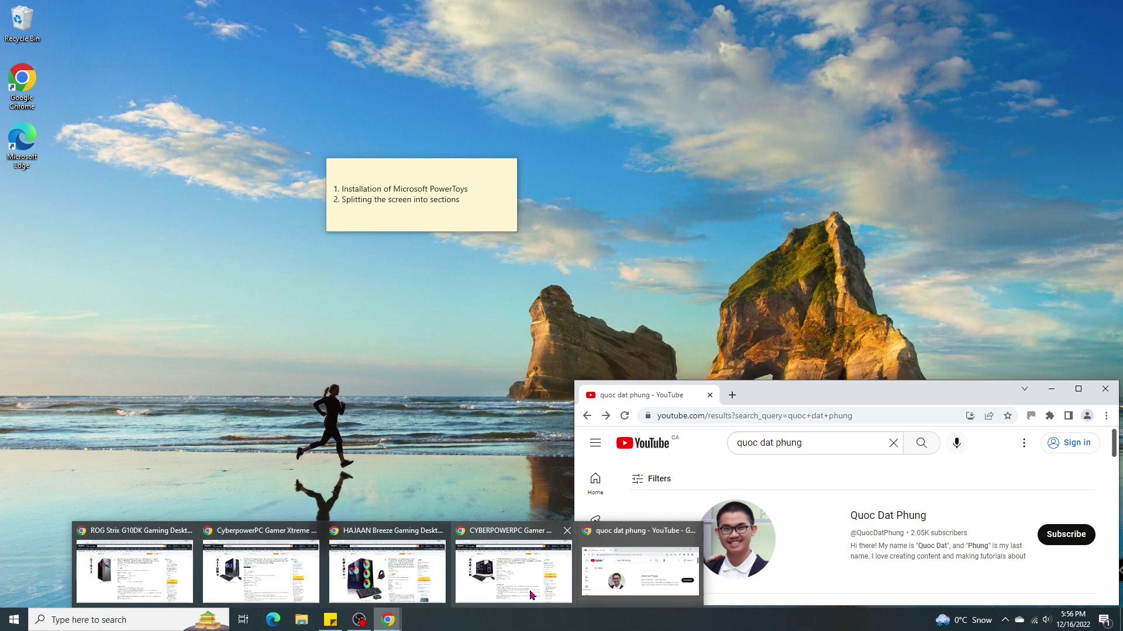
left_click(148, 533)
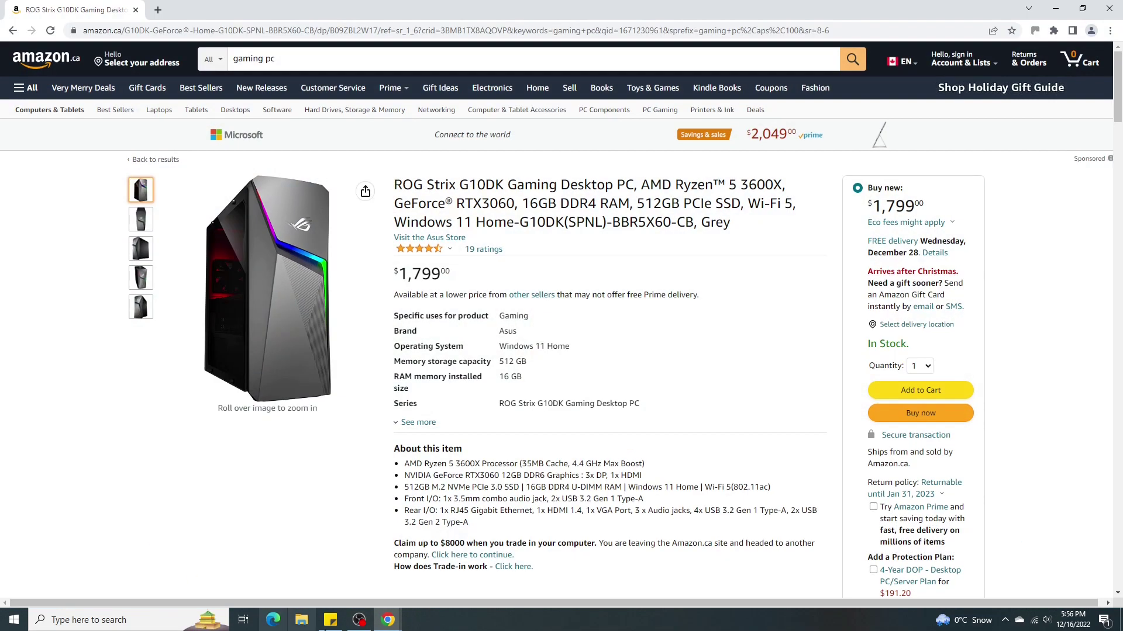
mouse_move(387, 620)
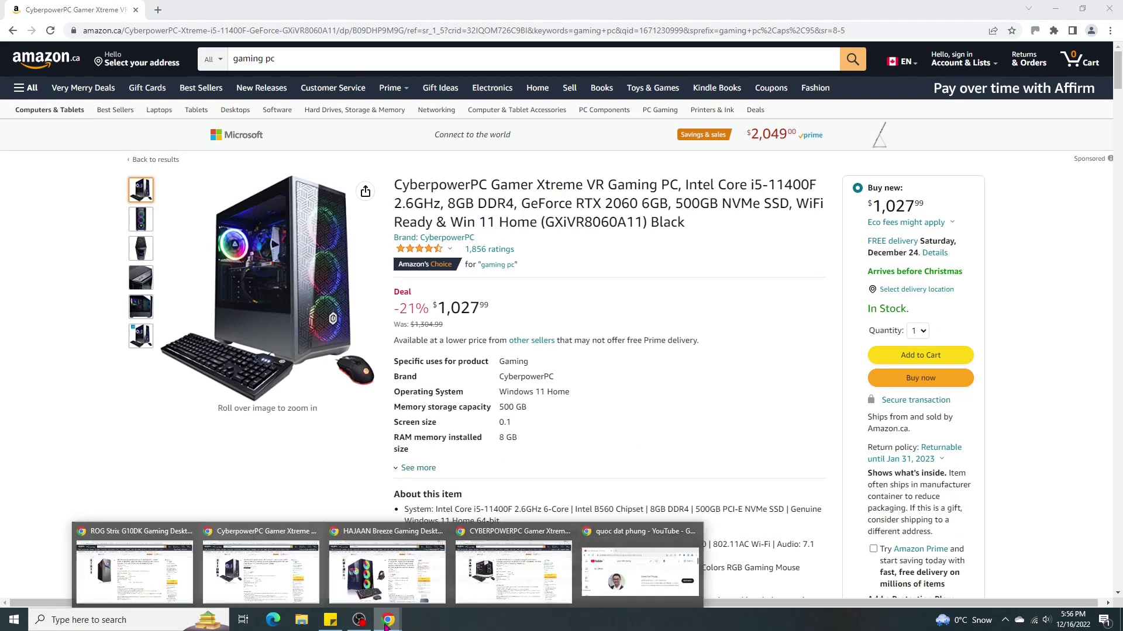
left_click(386, 543)
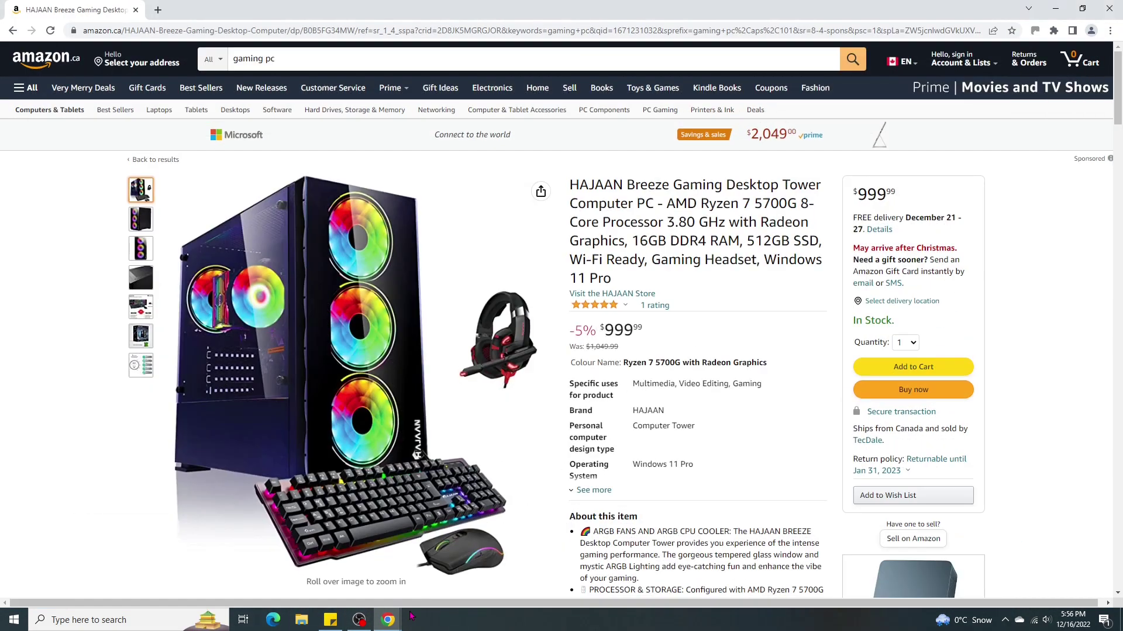
left_click(262, 542)
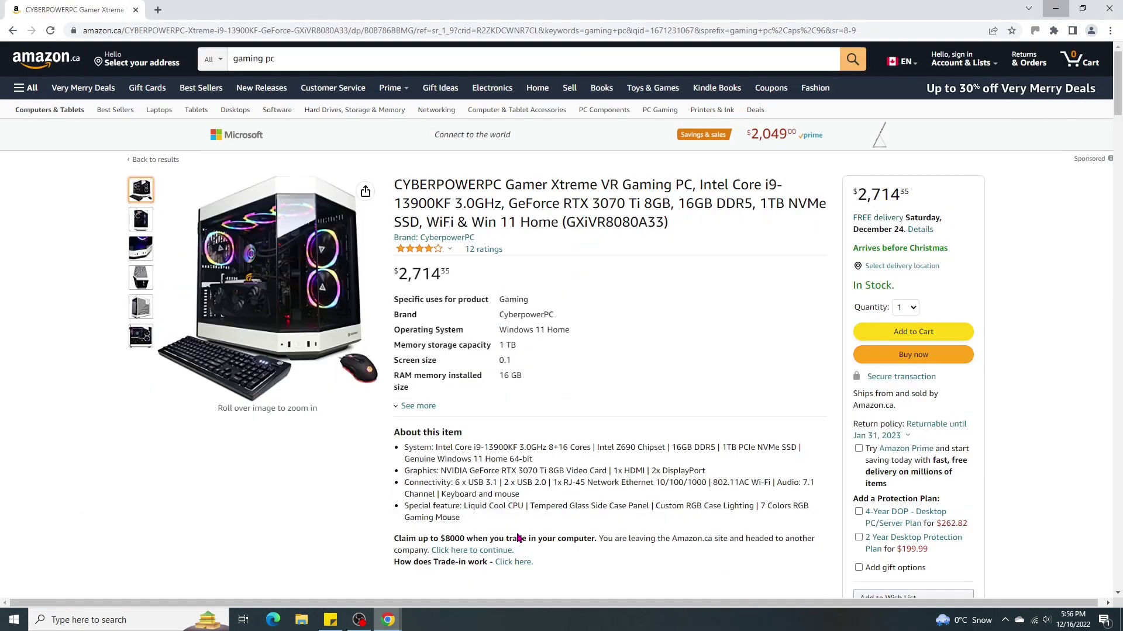
Restore the CyberpowerPC windows from maximized and place ROG Strix in the top-left zone
double_click(525, 19)
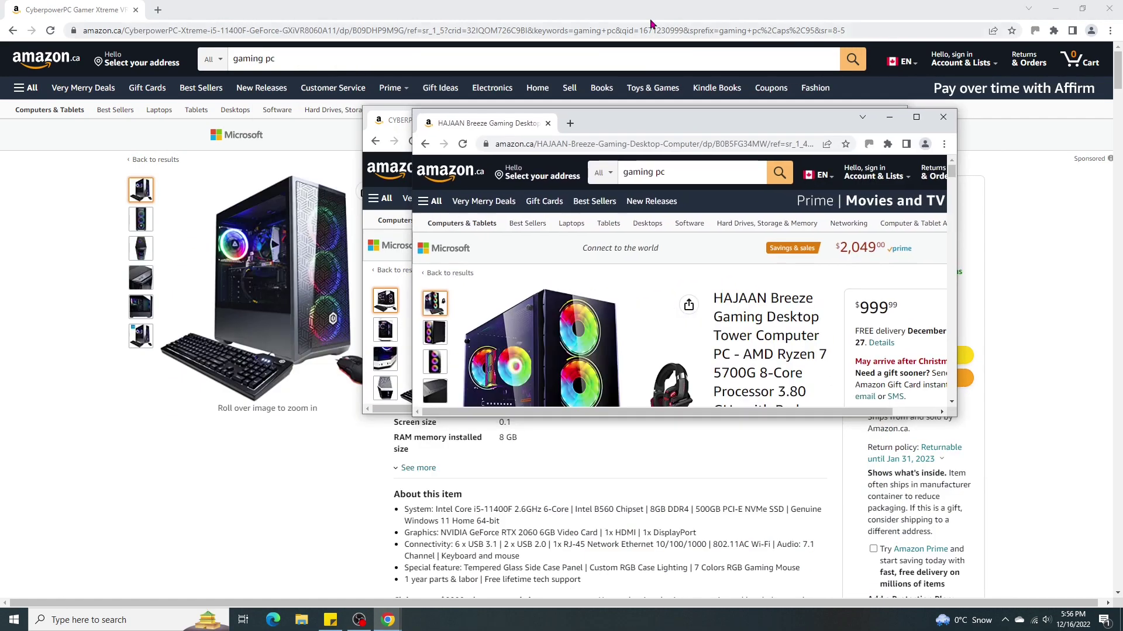
double_click(651, 17)
left_click(646, 12)
left_click_drag(646, 12, 297, 18)
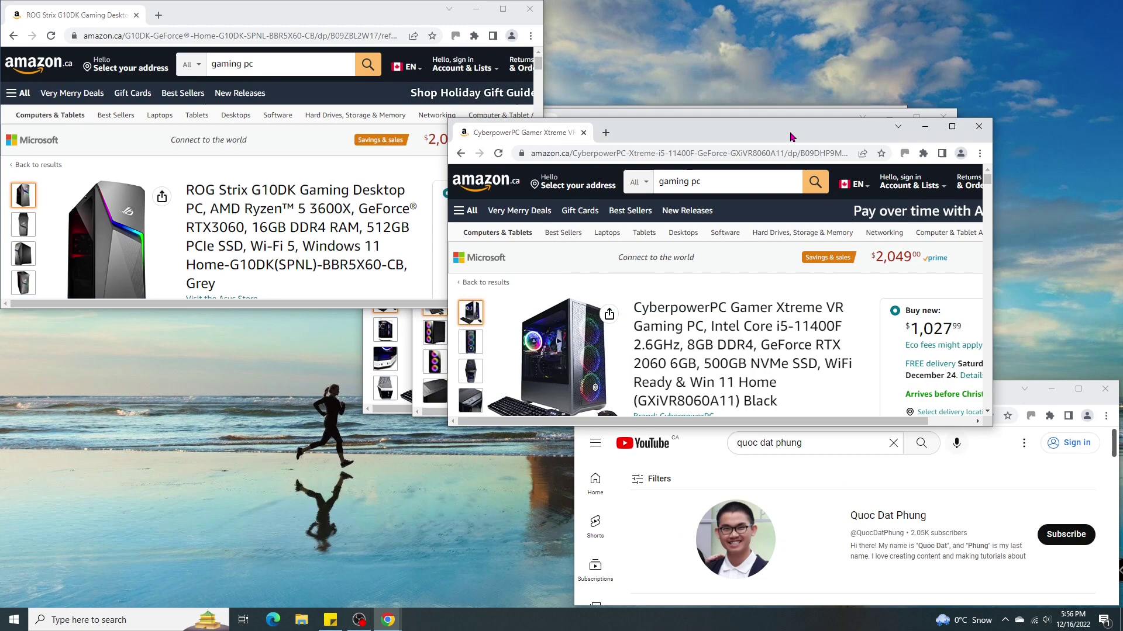
Snap CyberpowerPC Xtreme top-right, HAJAAN bottom-left and CYBERPOWERPC i9 bottom-right
left_click_drag(789, 131, 889, 20)
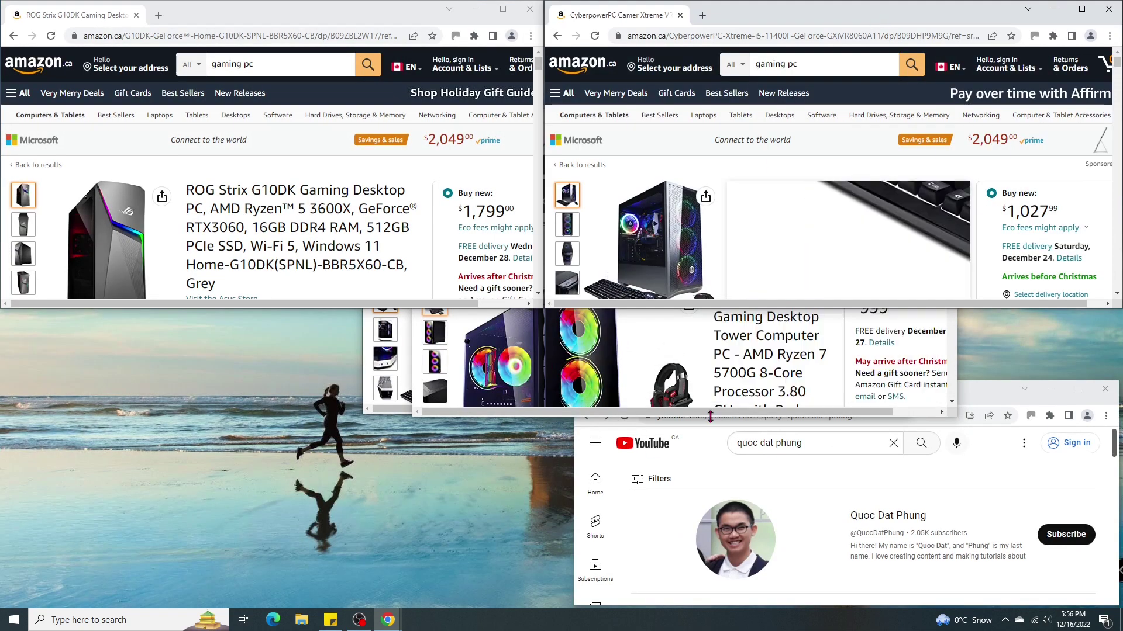
left_click(760, 363)
left_click_drag(752, 134, 337, 324)
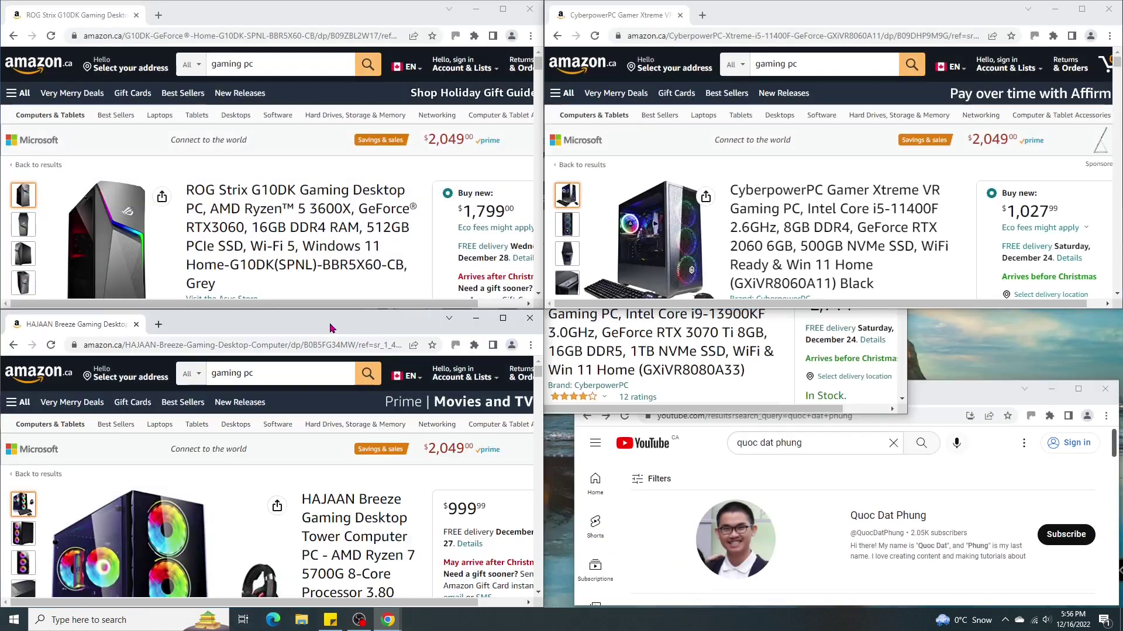
left_click(739, 410)
left_click_drag(691, 130, 866, 328)
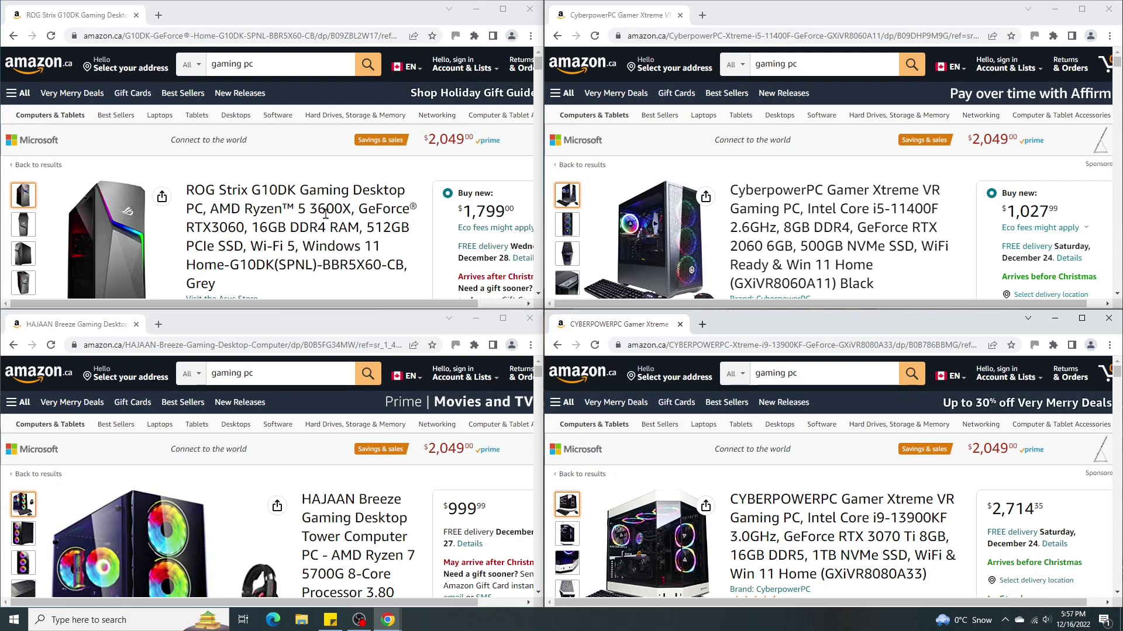
Scroll through the product pages and zoom them to 110%
scroll(325, 216, "down", 2)
scroll(325, 219, "down", 6)
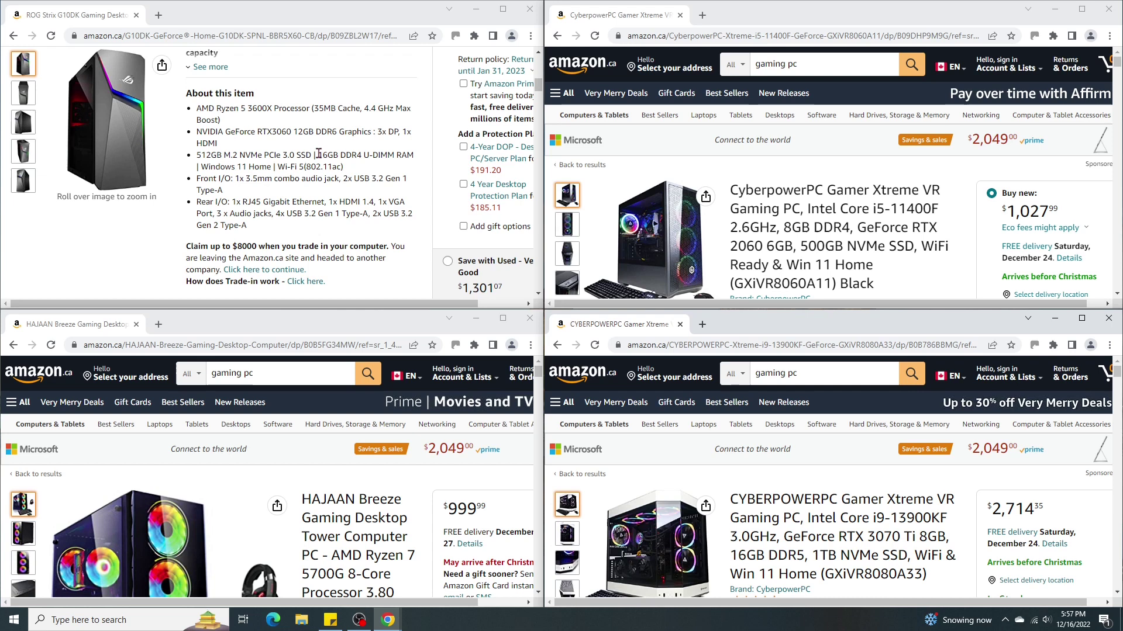
scroll(863, 202, "down", 2)
scroll(868, 169, "down", 5)
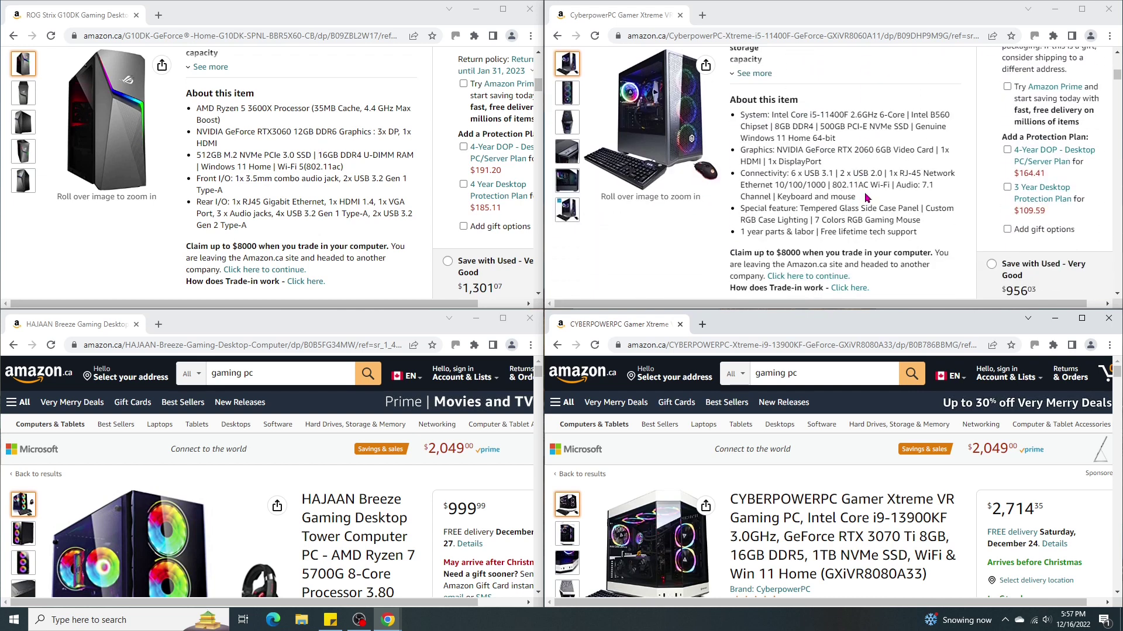
key("ctrl+plus")
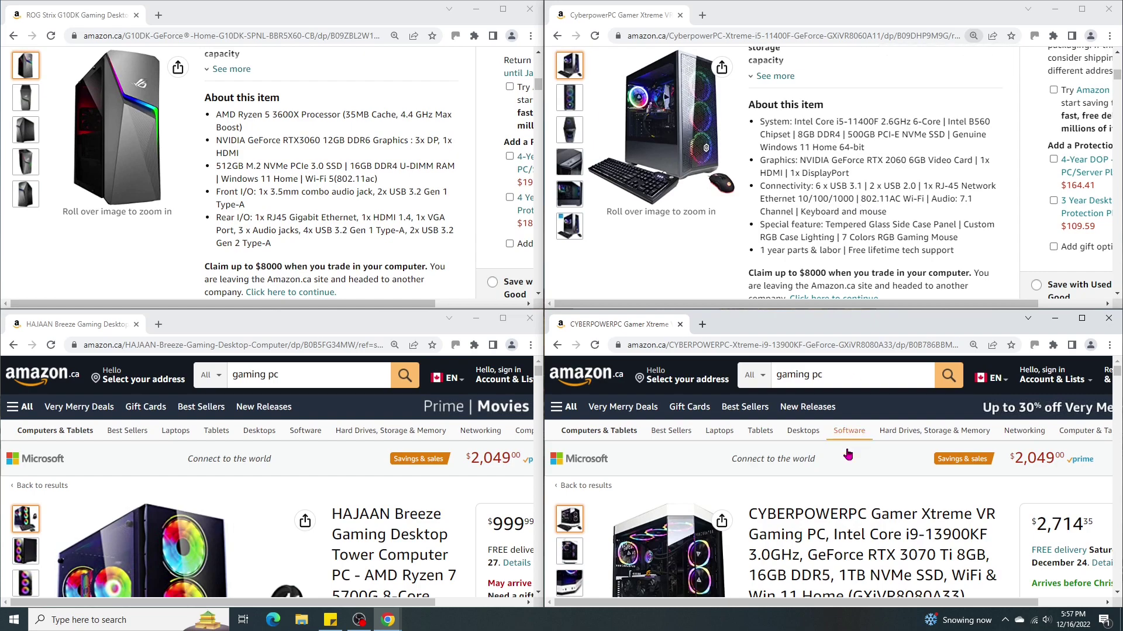
scroll(847, 455, "down", 6)
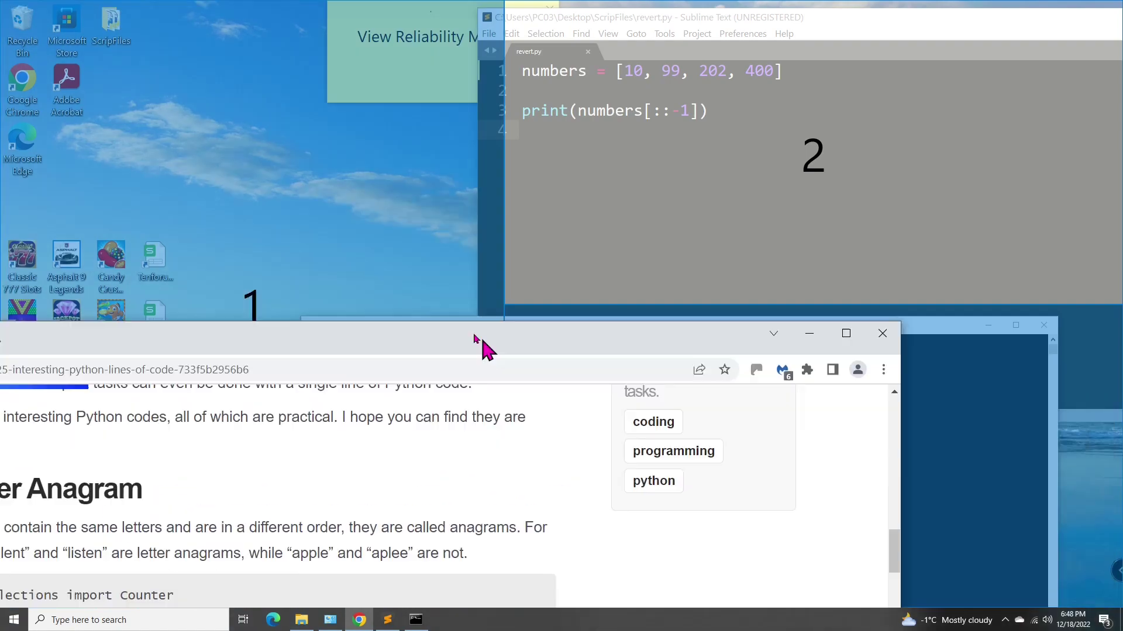
Place the Python blog in the left zone, Sublime Text top-right and Command Prompt bottom-right
left_click_drag(483, 345, 257, 21)
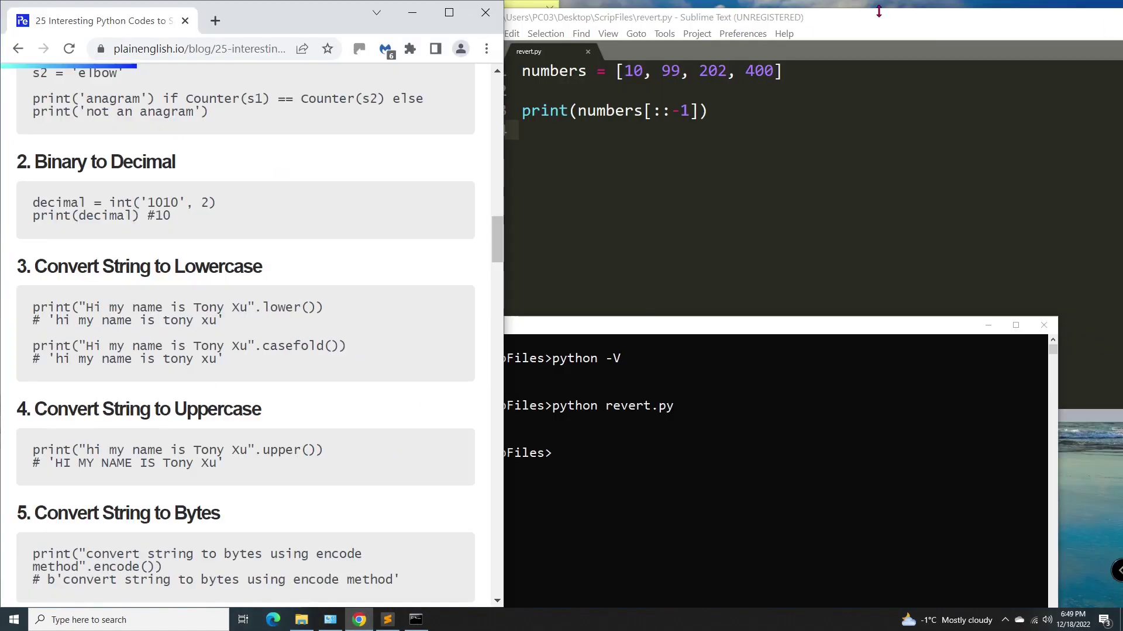
left_click_drag(874, 16, 801, 26)
left_click_drag(801, 329, 882, 326)
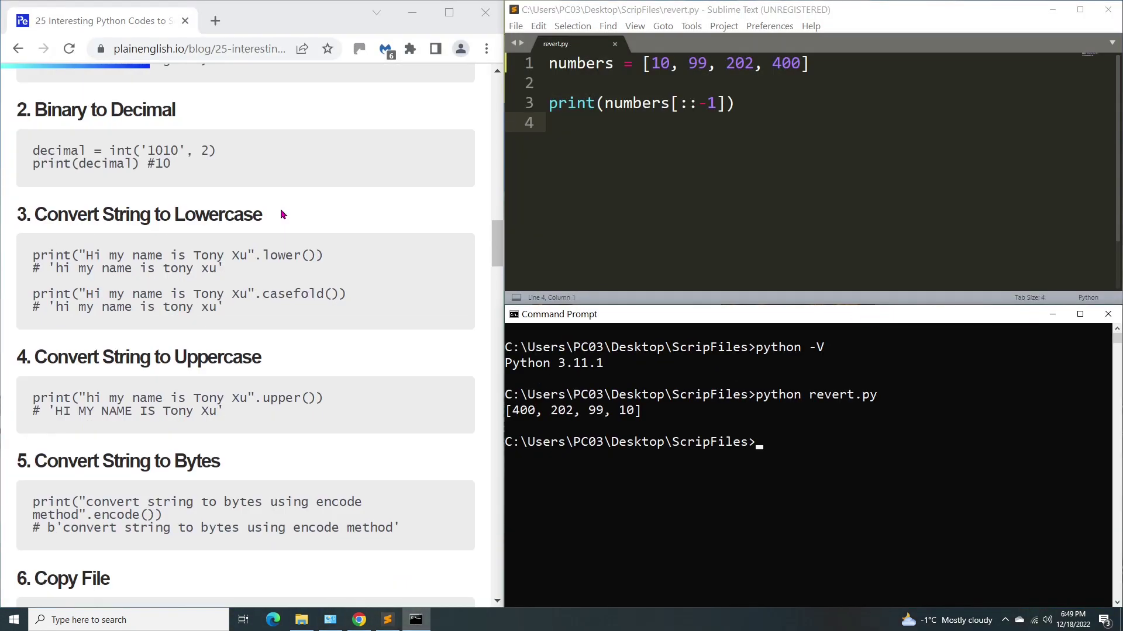